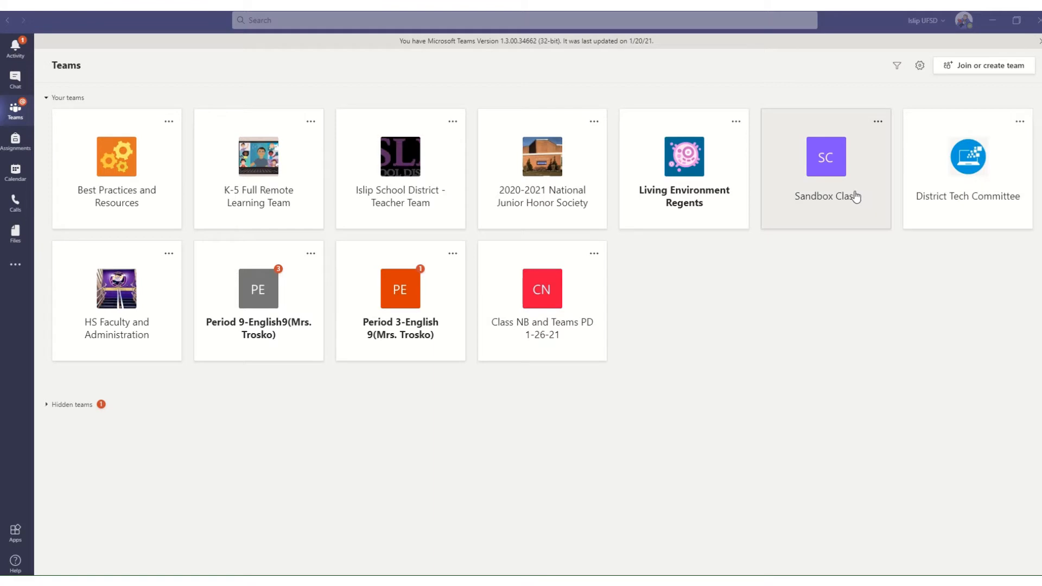
# Open the Meeting Agenda 20-21 folder from the District Tech Committee team's General channel files in SharePoint.
pyautogui.click(977, 174)
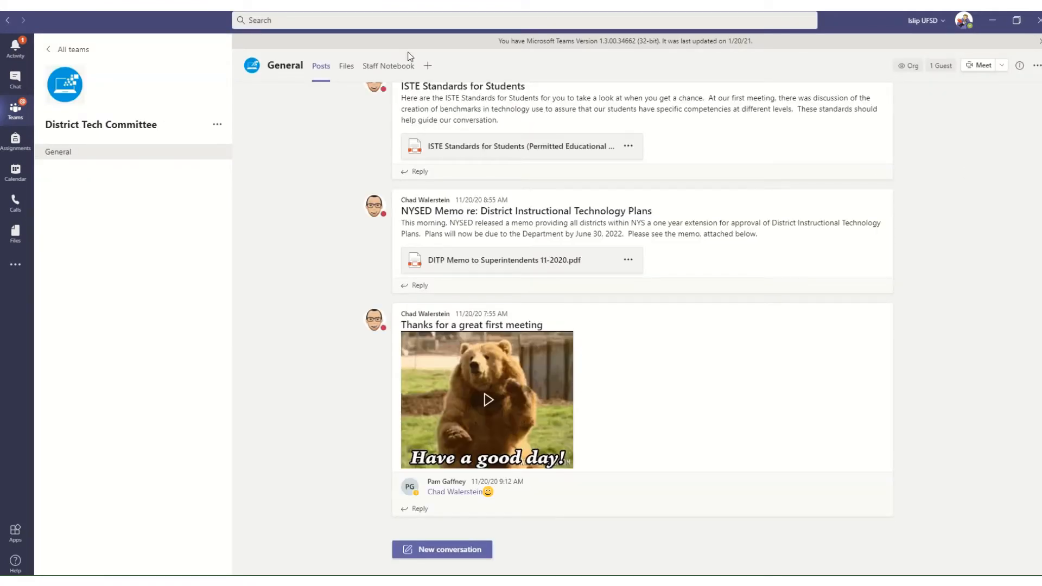
pyautogui.click(346, 66)
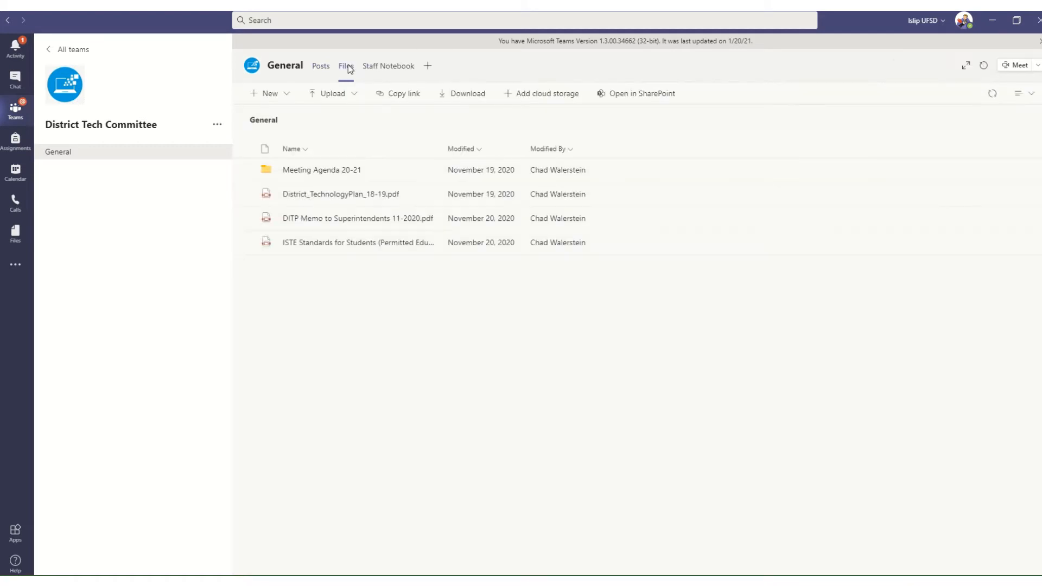
pyautogui.click(247, 170)
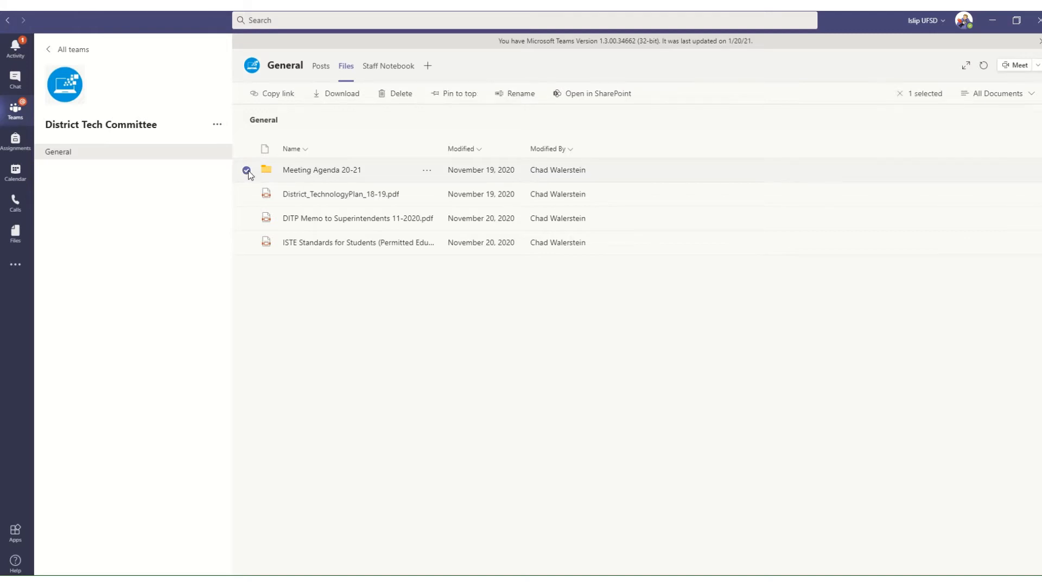
pyautogui.click(428, 171)
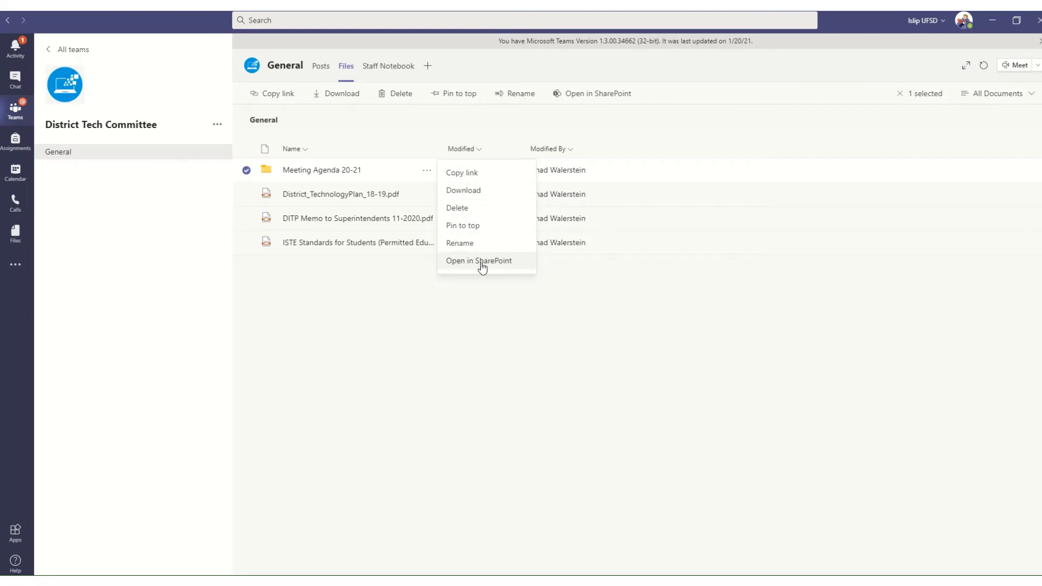
pyautogui.click(595, 95)
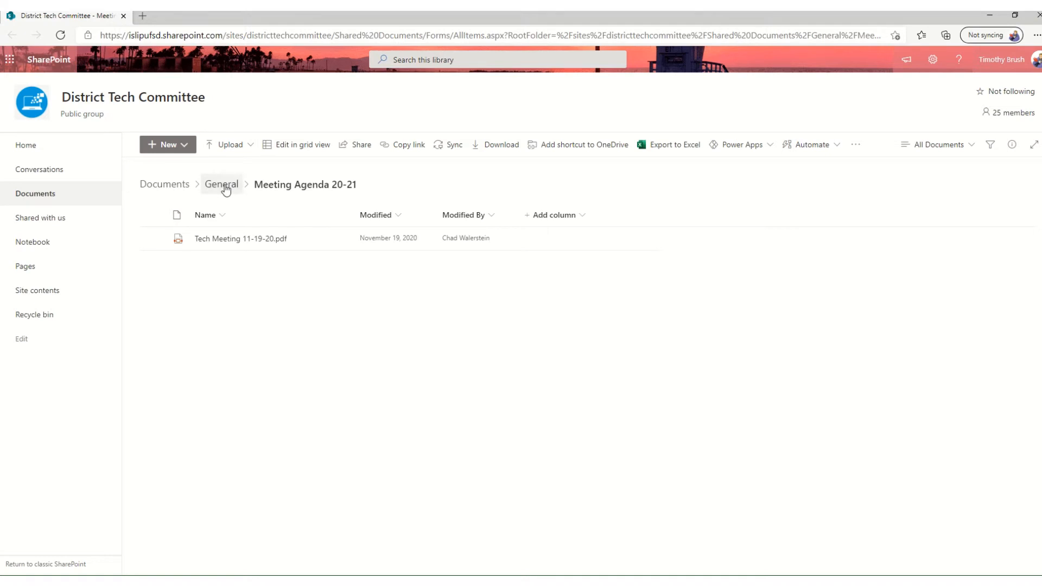
# From the parent General folder, copy the Meeting Agenda 20-21 folder to Class Materials in the Sandbox Class team.
pyautogui.click(225, 185)
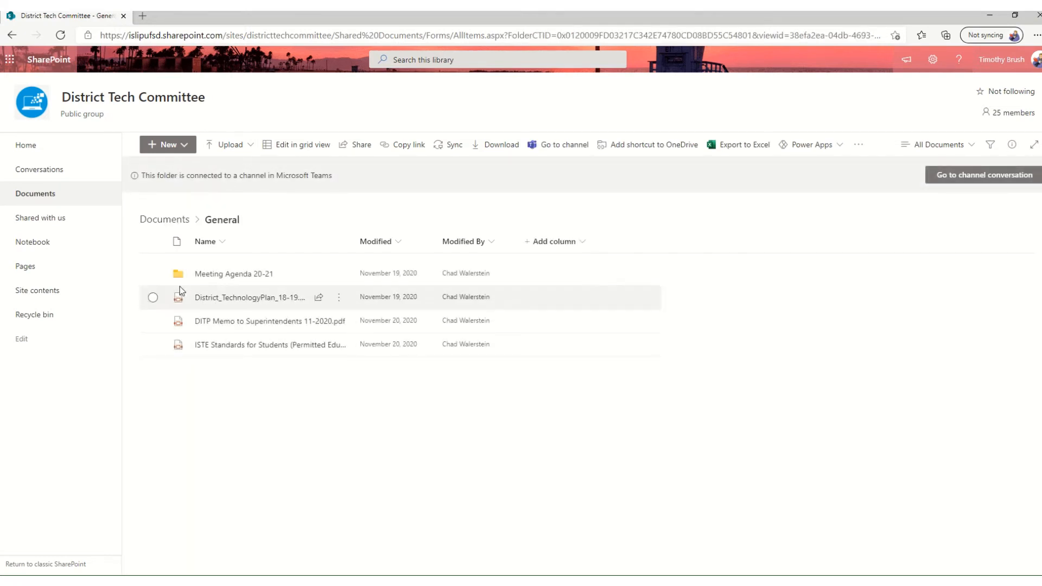
pyautogui.click(153, 275)
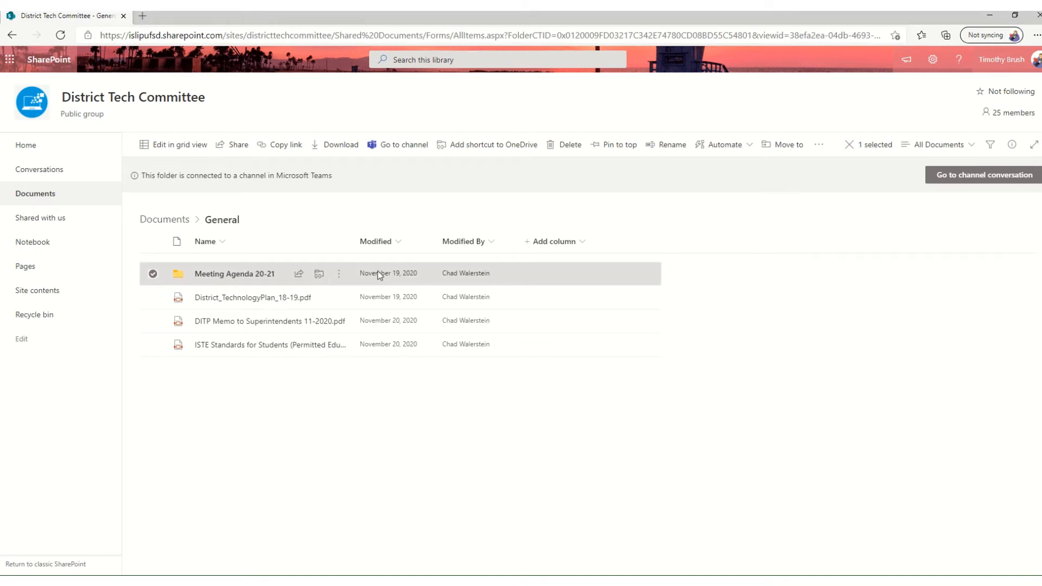
pyautogui.click(338, 274)
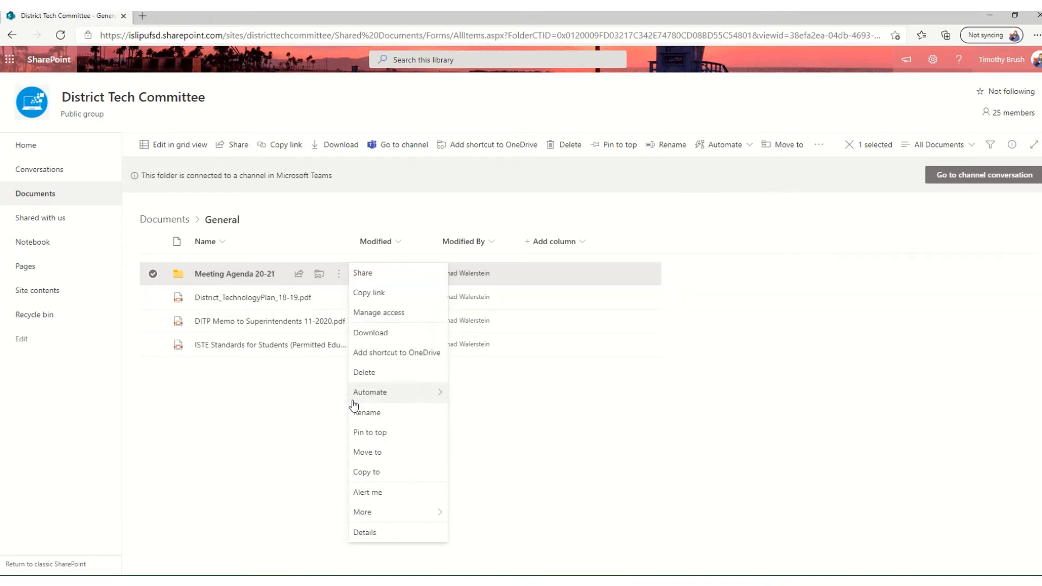
pyautogui.click(818, 146)
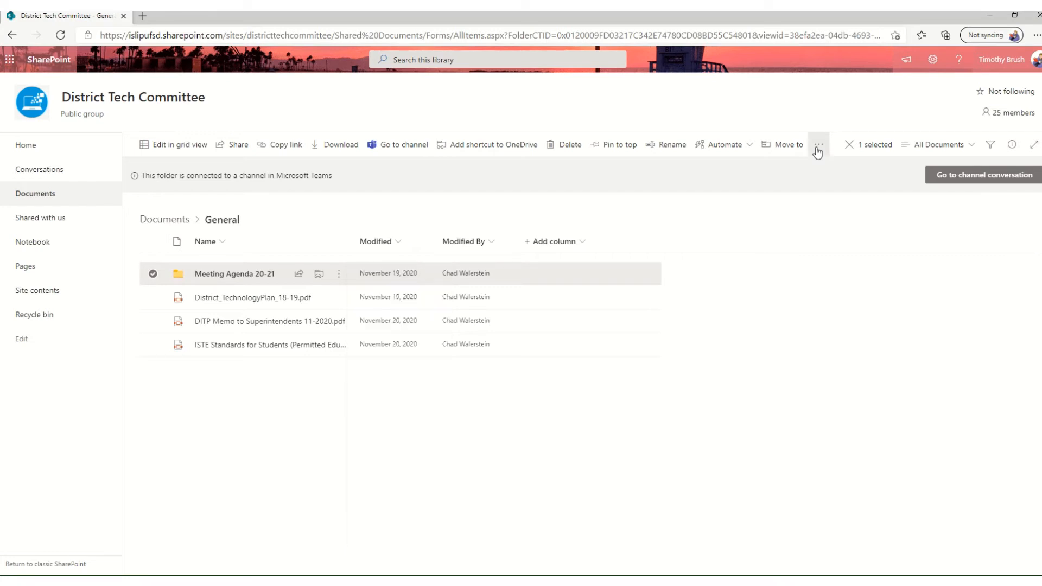
pyautogui.click(817, 147)
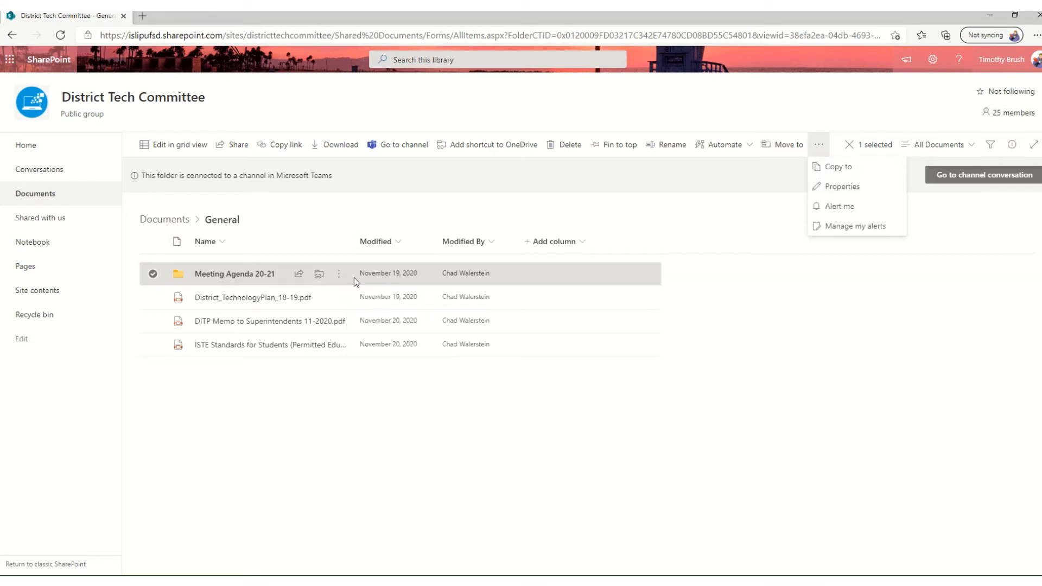
pyautogui.click(338, 274)
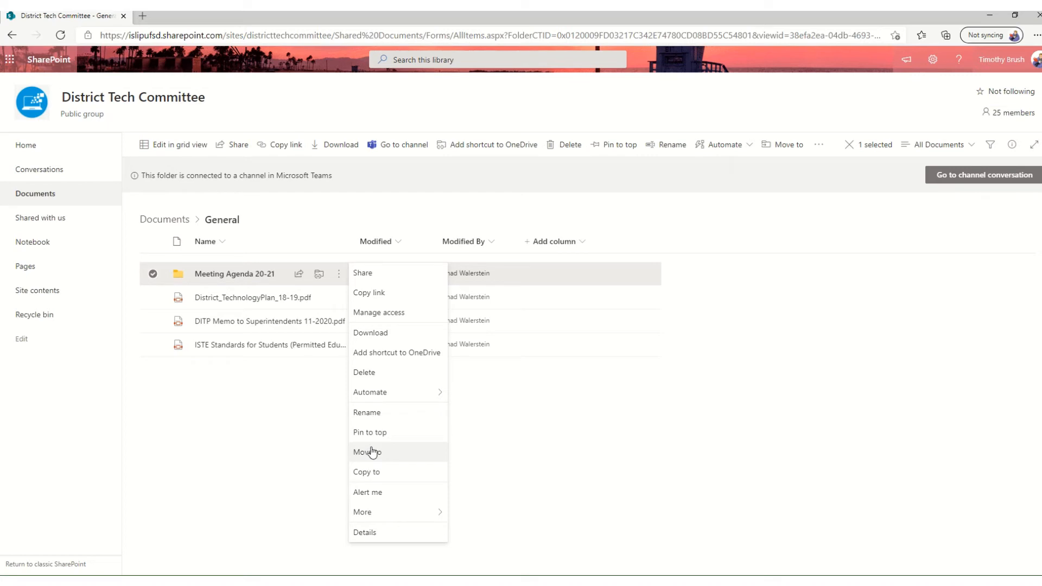
pyautogui.click(368, 474)
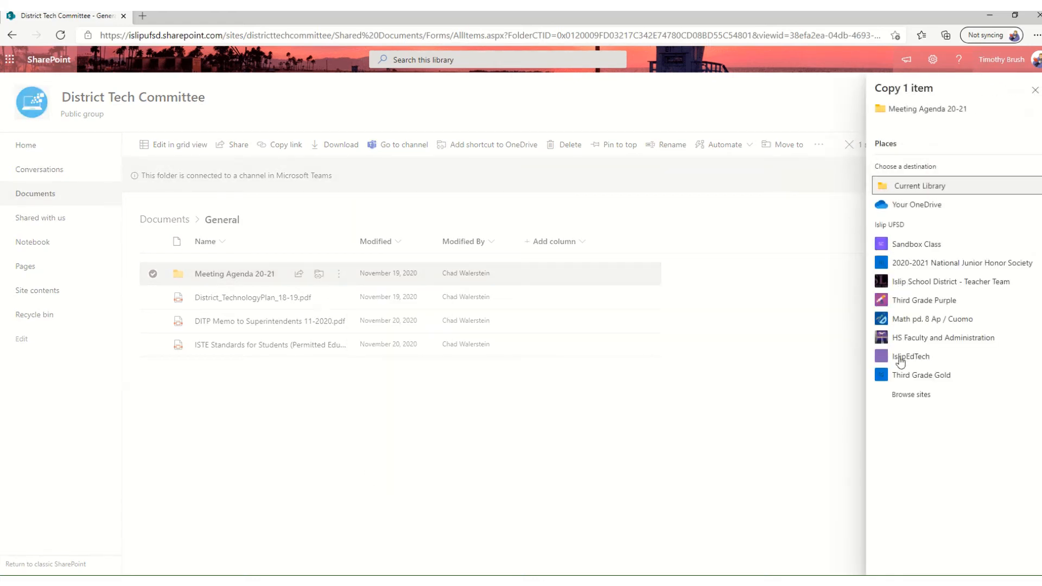
pyautogui.click(918, 244)
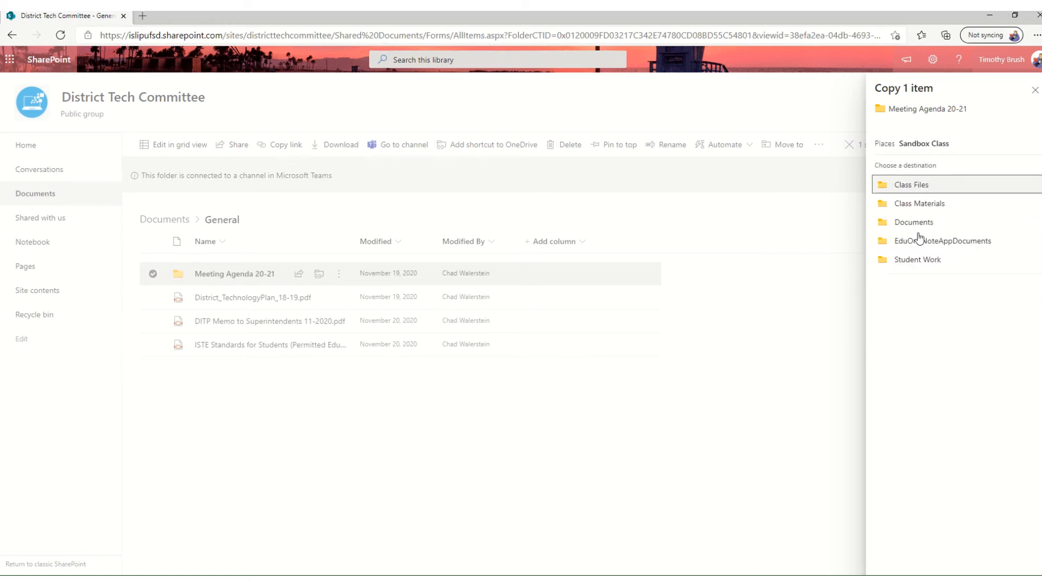
pyautogui.click(906, 208)
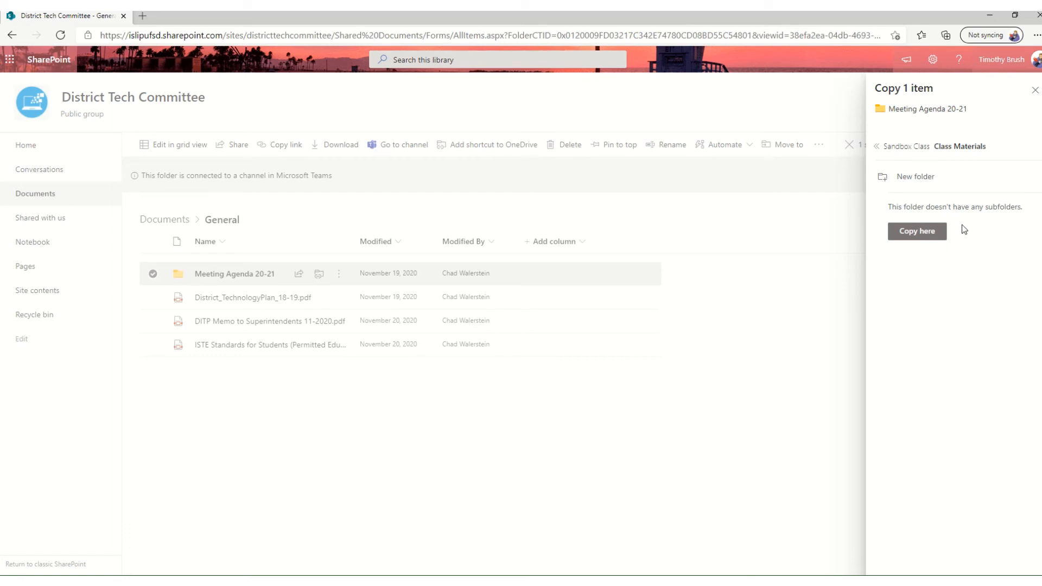
pyautogui.click(927, 233)
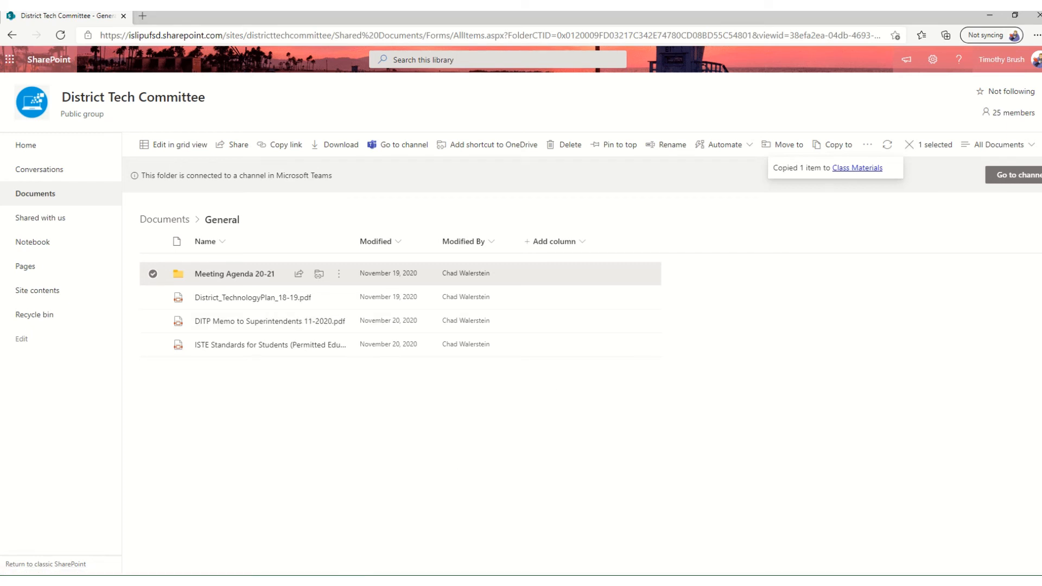
# Switch to Microsoft Teams and check the copied Meeting Agenda 20-21 folder's contents in the Sandbox Class team's Class Materials.
pyautogui.click(336, 582)
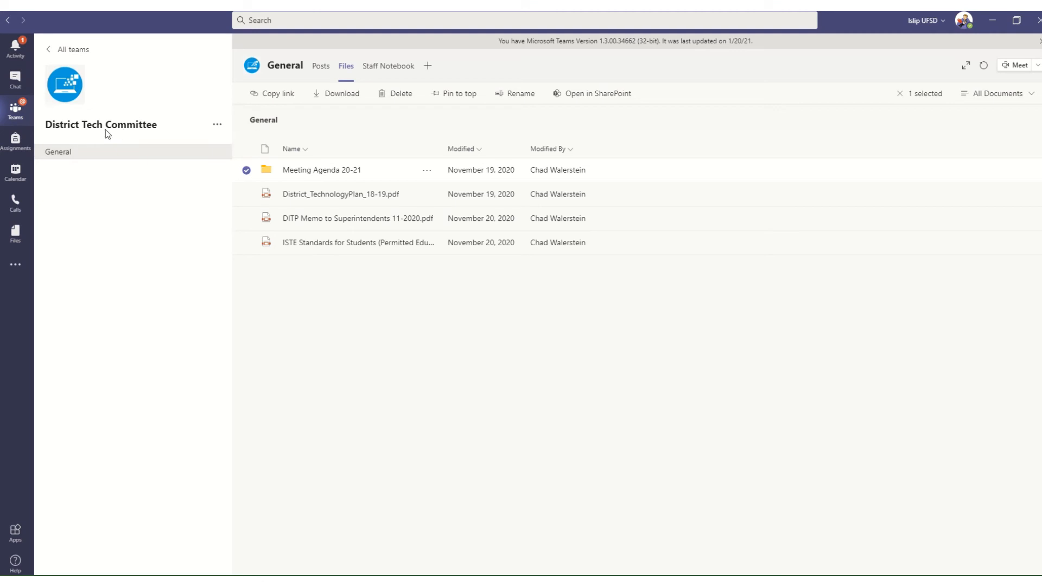
pyautogui.click(67, 49)
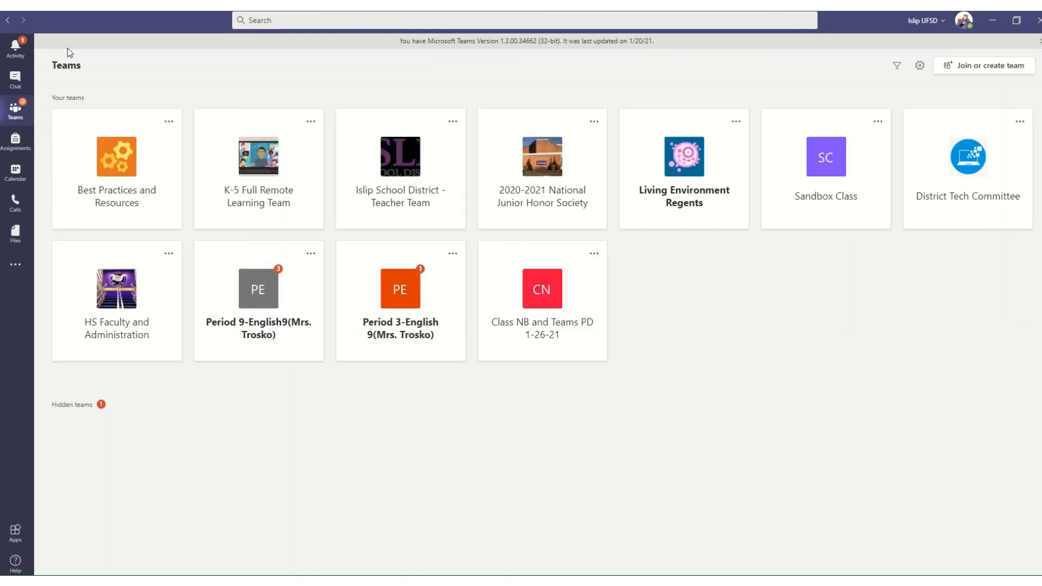
pyautogui.click(823, 172)
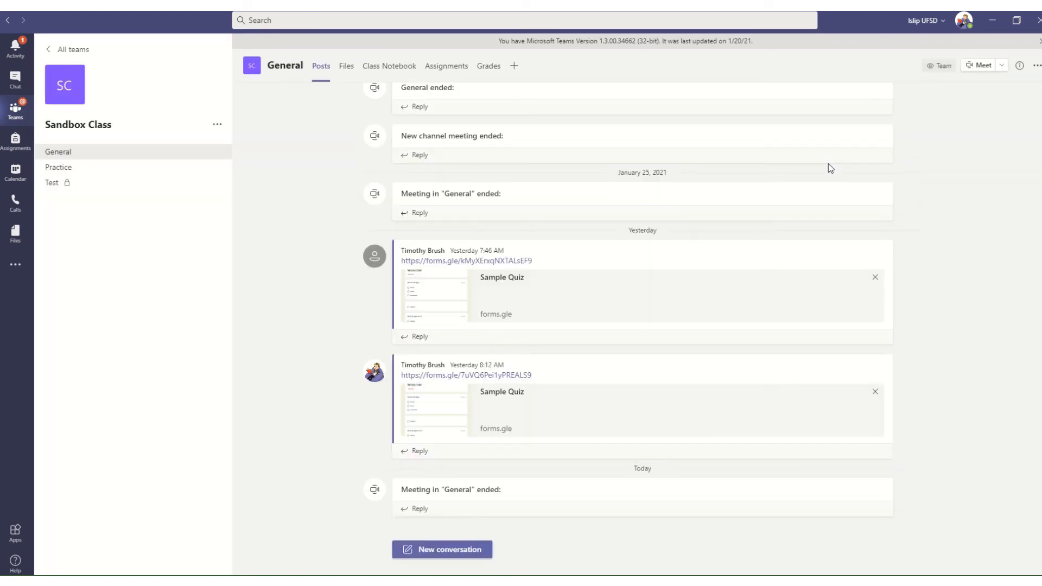
pyautogui.click(347, 66)
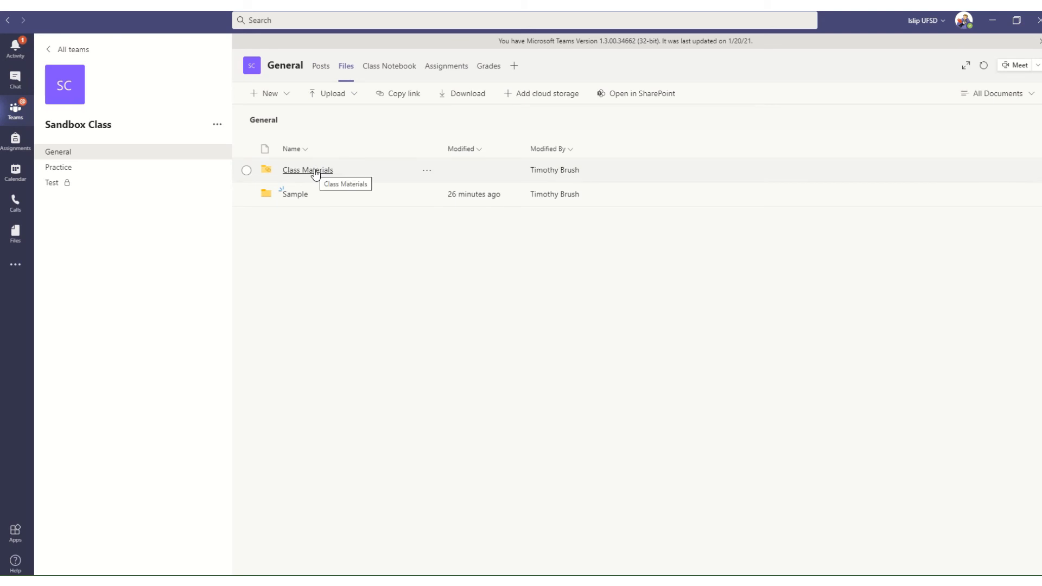
pyautogui.click(315, 171)
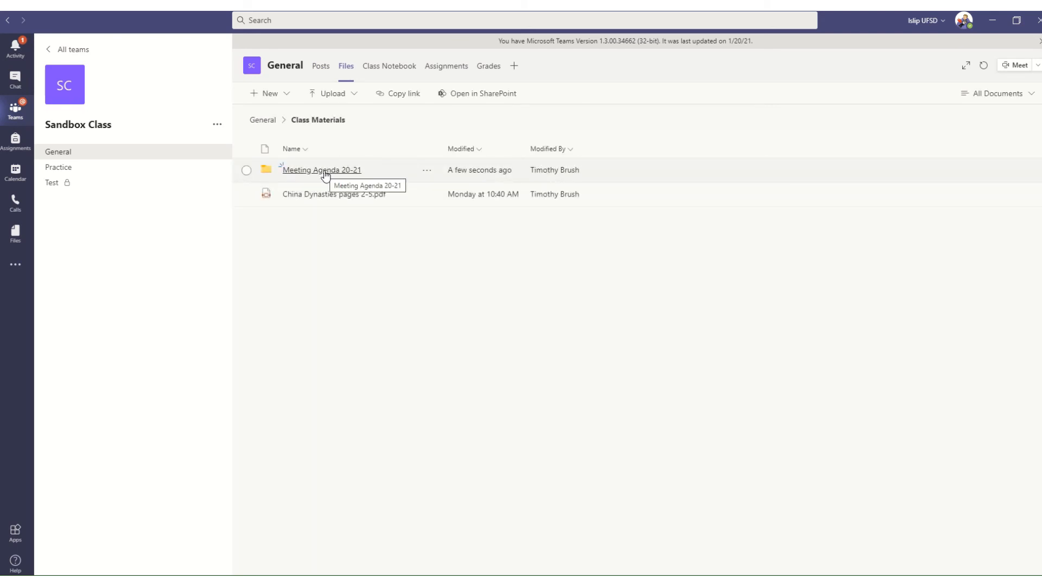
pyautogui.click(325, 173)
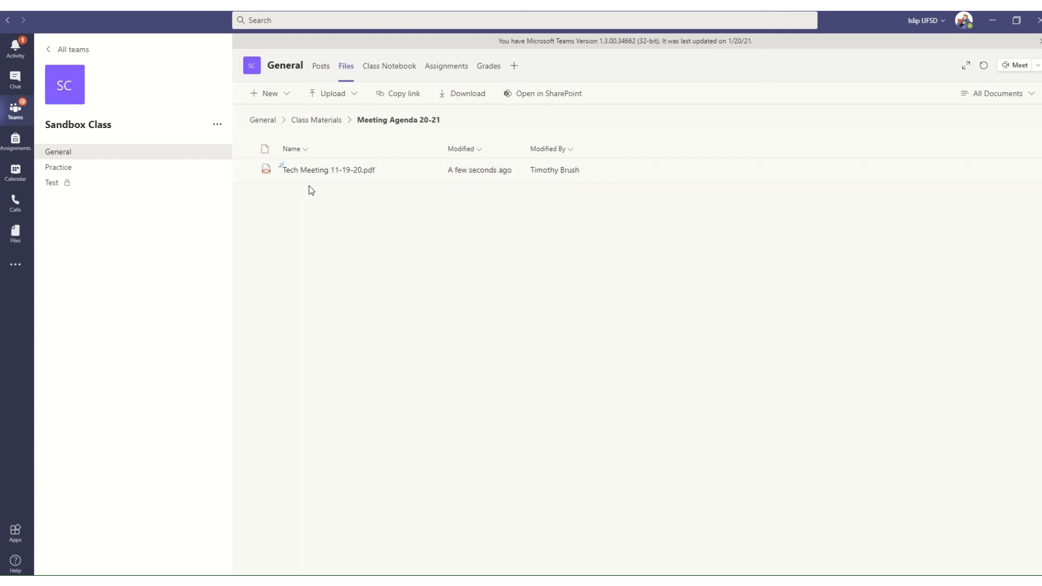
pyautogui.click(329, 121)
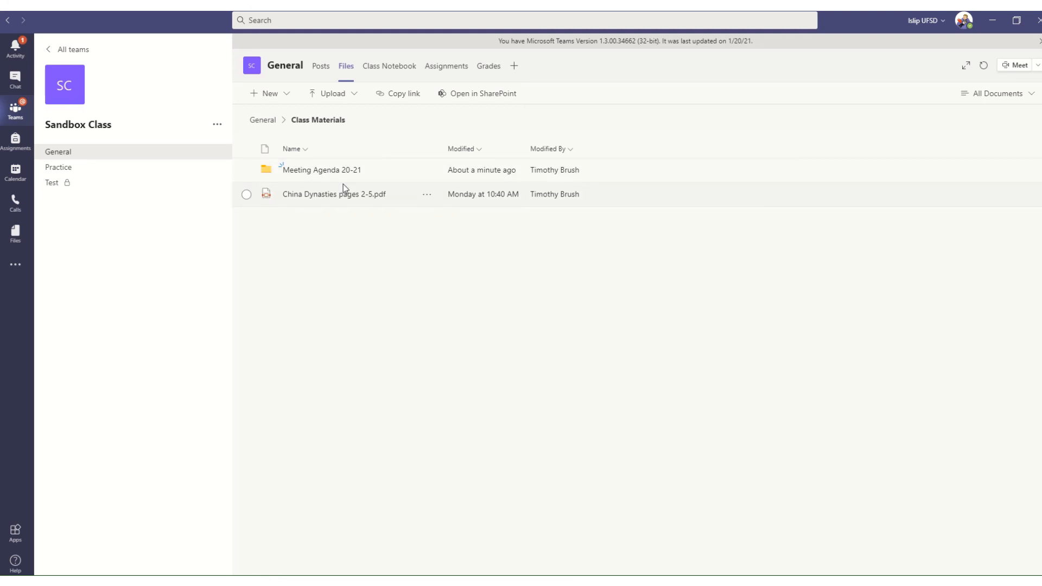
pyautogui.moveTo(537, 12)
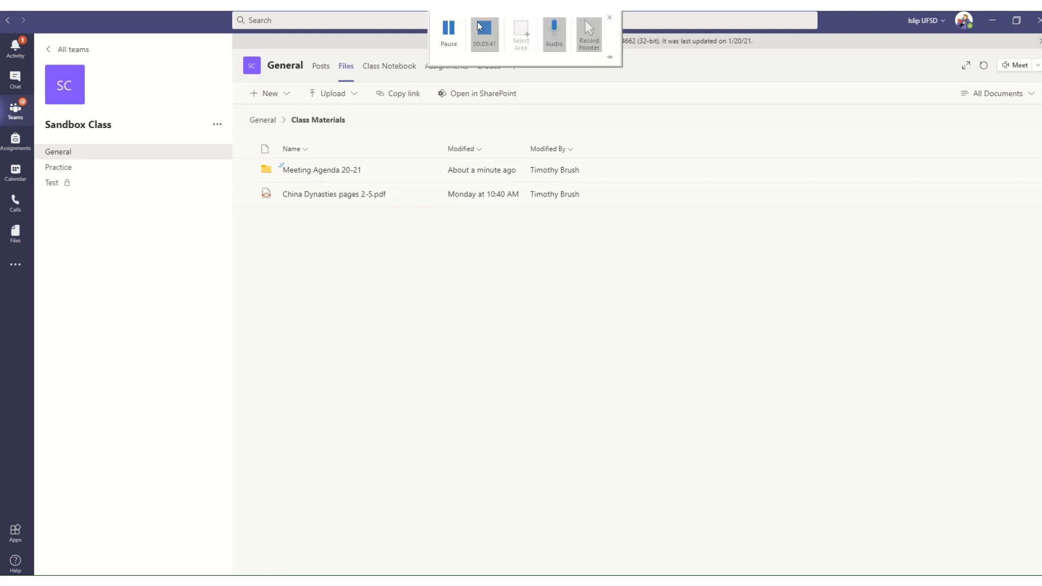
pyautogui.click(449, 34)
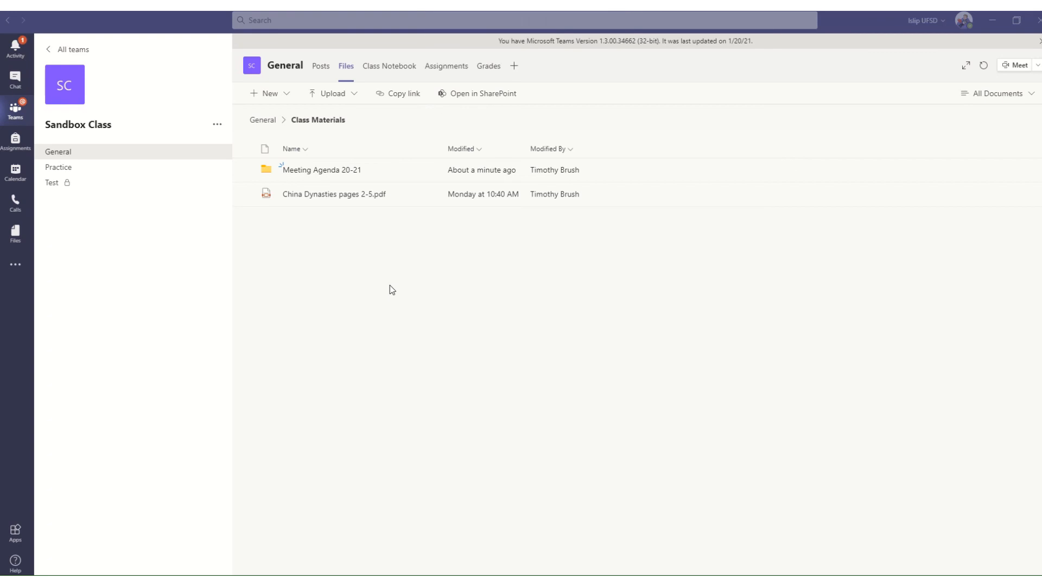
# View the District Tech Committee team's General channel files to check the original Meeting Agenda 20-21 folder.
pyautogui.click(62, 49)
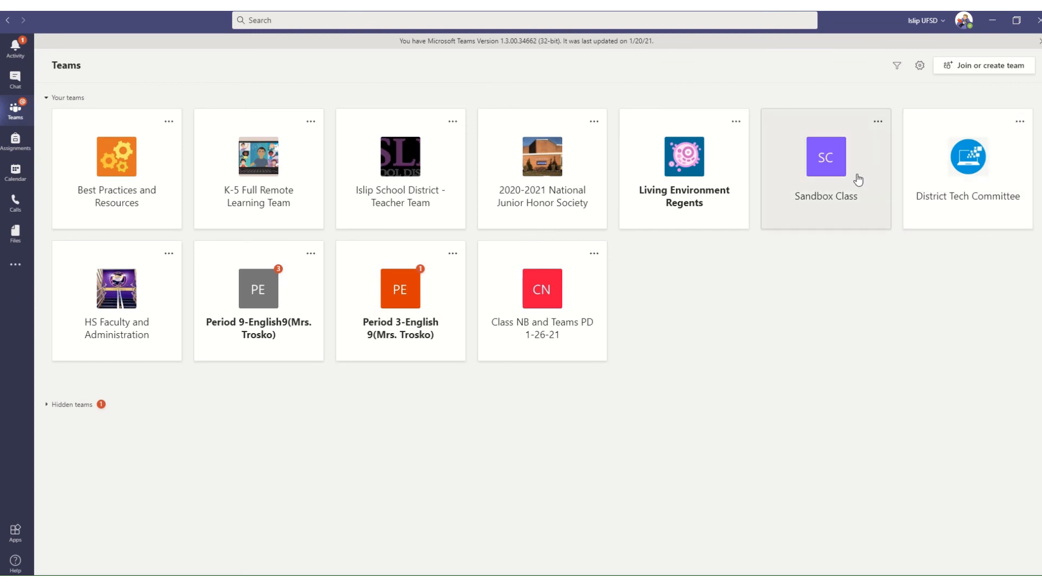
pyautogui.click(975, 172)
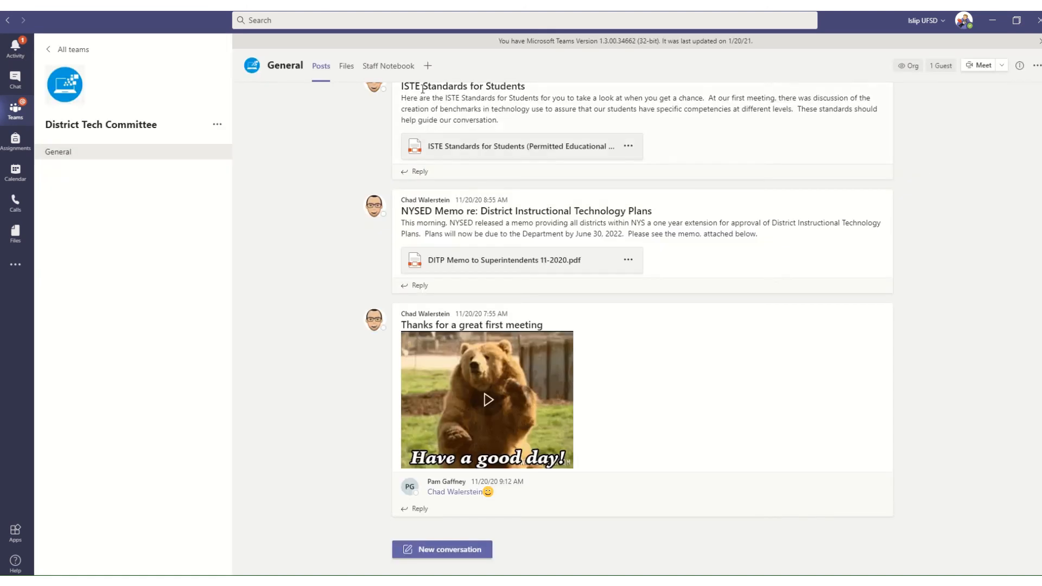
pyautogui.click(347, 68)
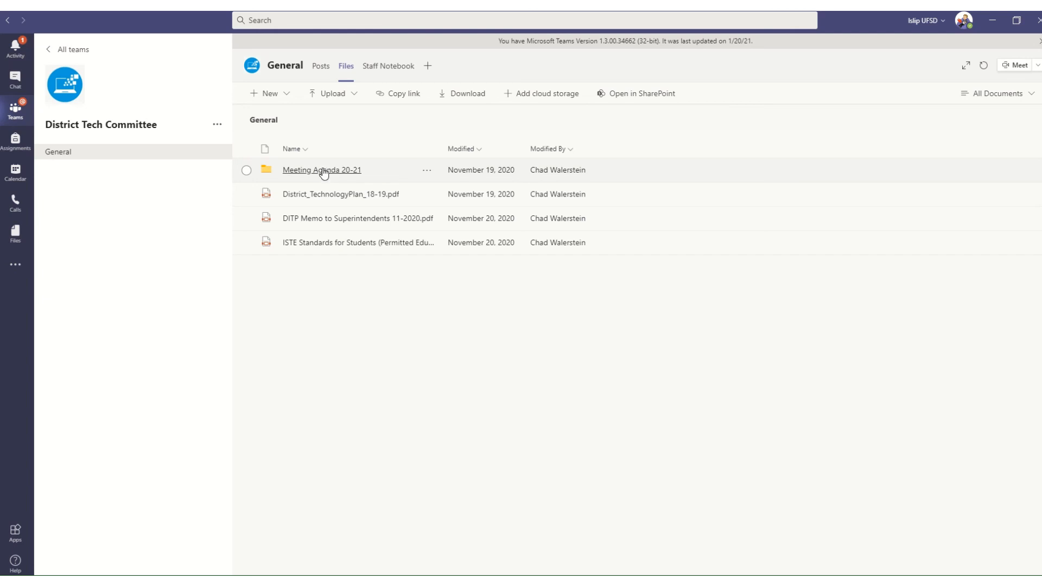
# Return to the Sandbox Class team's General channel files and open the Class Materials folder.
pyautogui.click(64, 50)
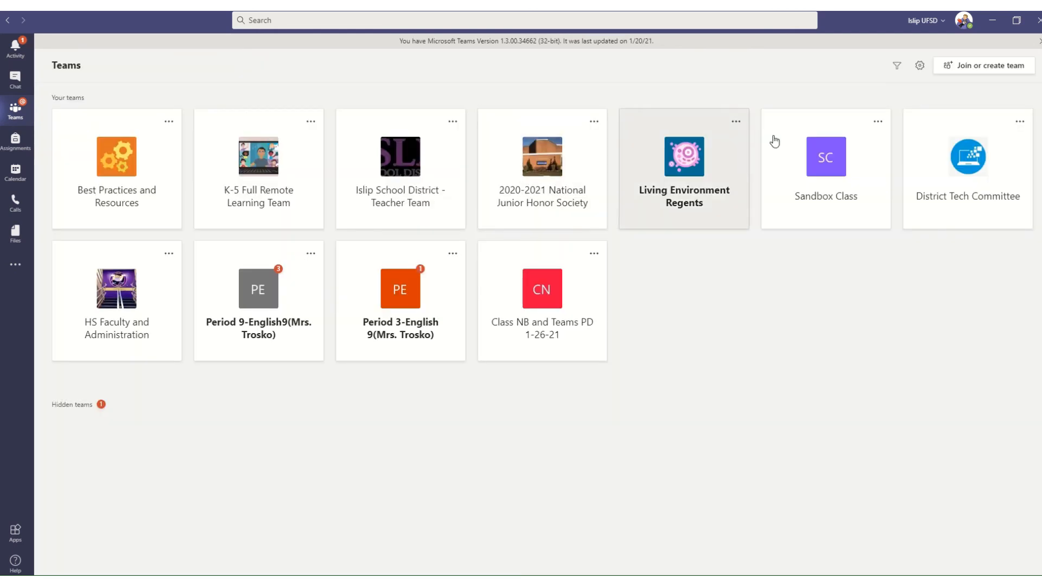
pyautogui.click(830, 160)
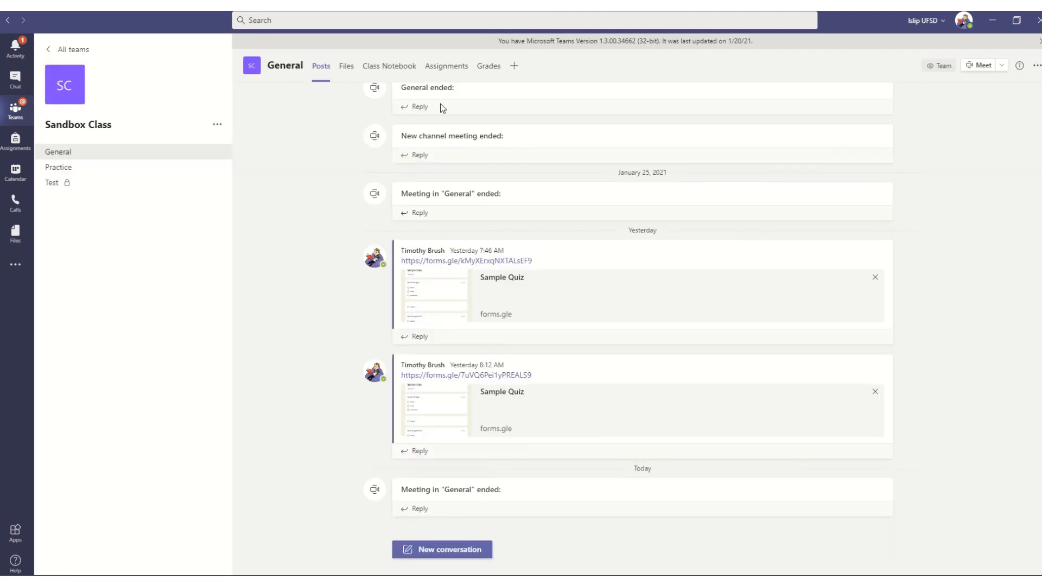
pyautogui.click(348, 67)
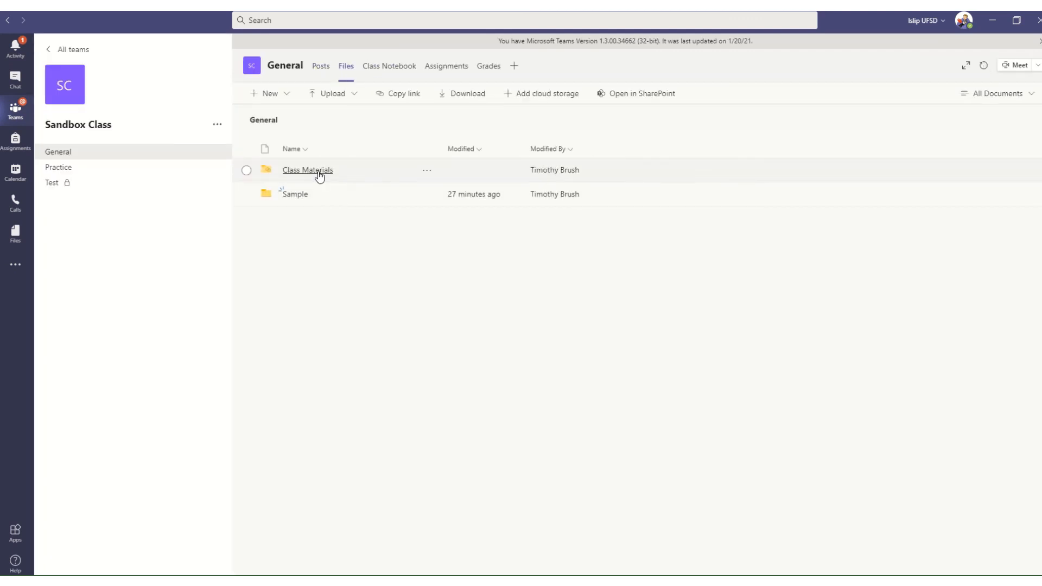
pyautogui.click(318, 173)
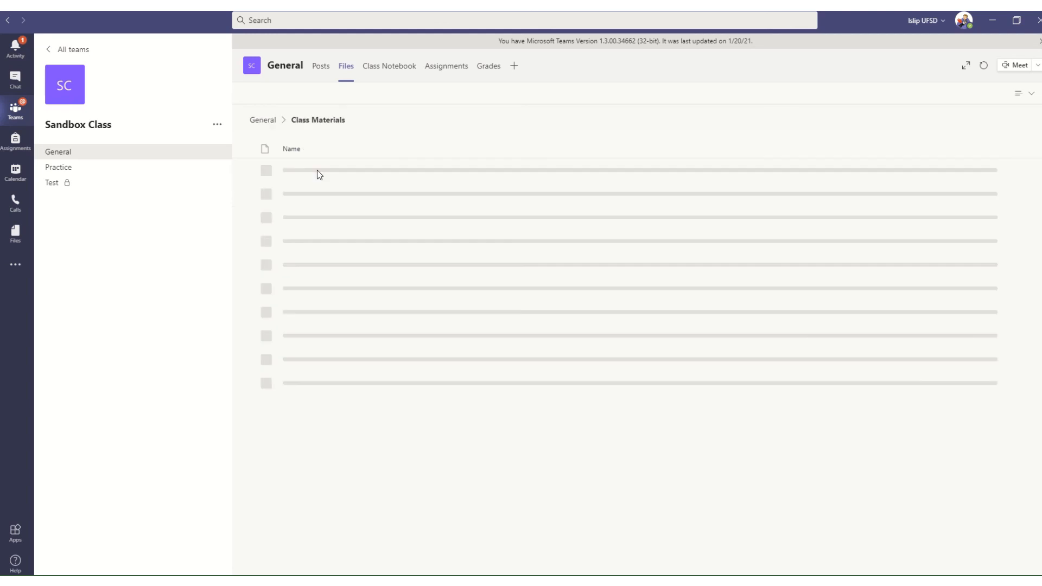